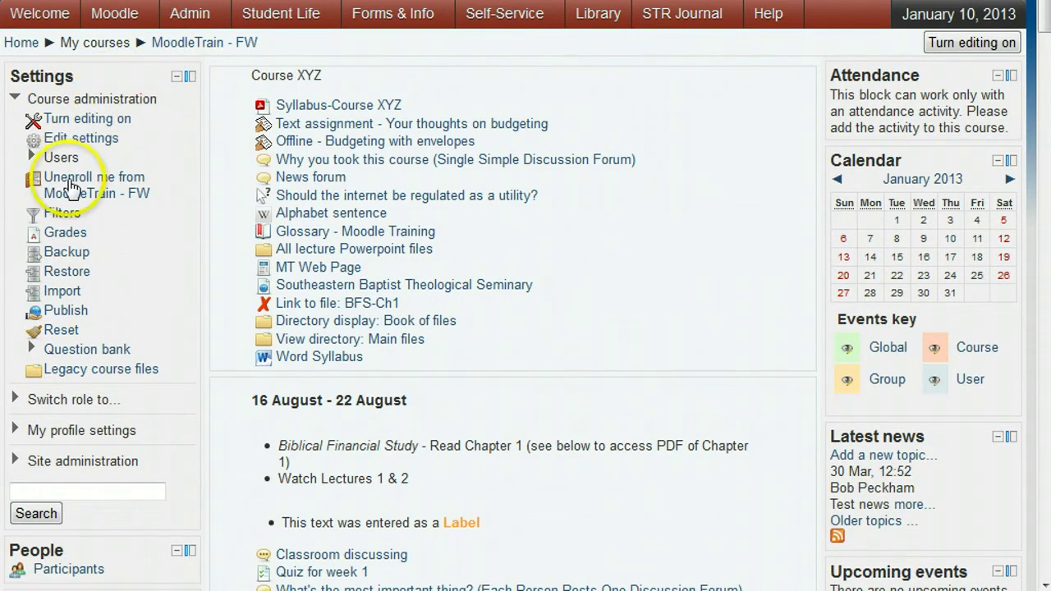
Open the course's Grader report and review all students' grades across to Course total and back
left_click(67, 239)
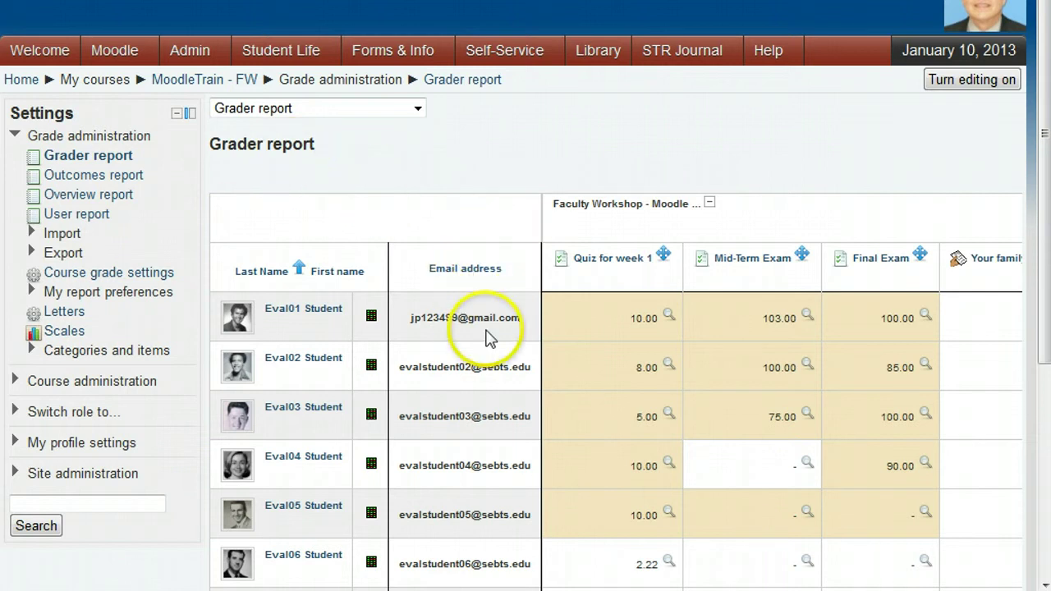
scroll(488, 336, "down", 3)
scroll(488, 336, "down", 3)
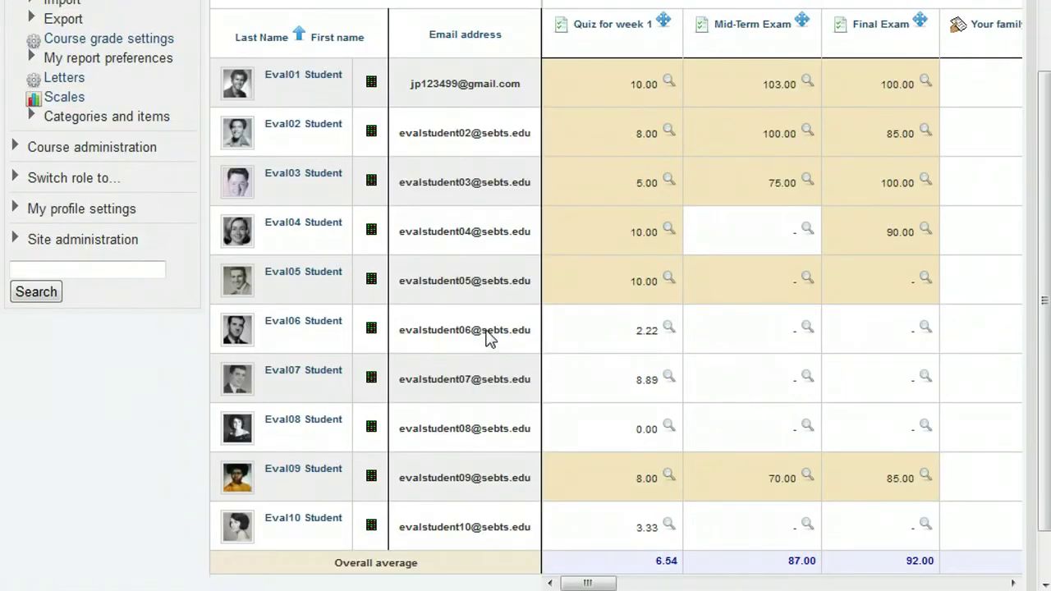
left_click_drag(587, 583, 1017, 575)
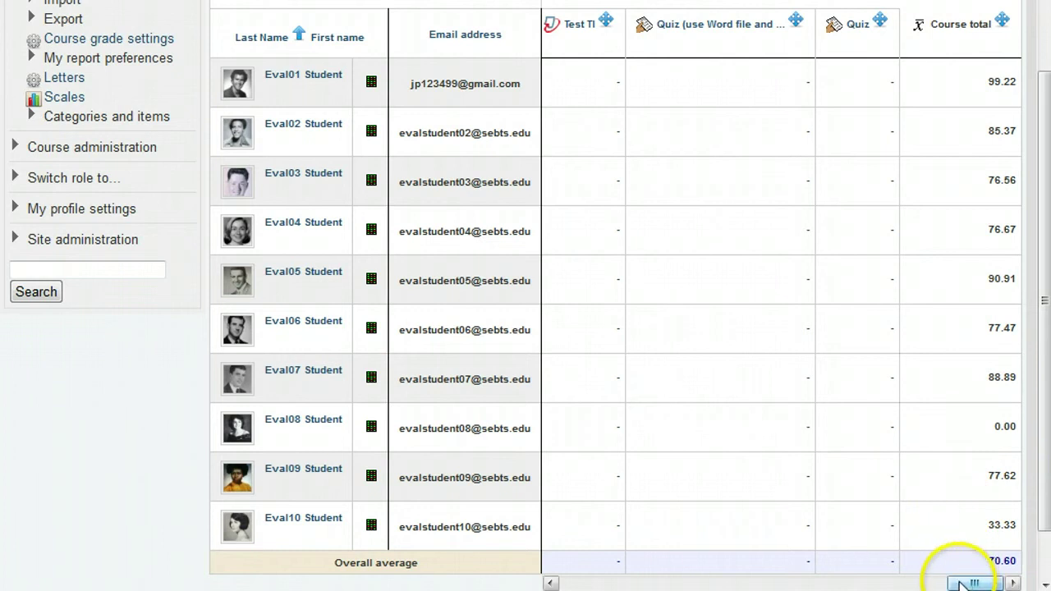
left_click_drag(961, 585, 712, 582)
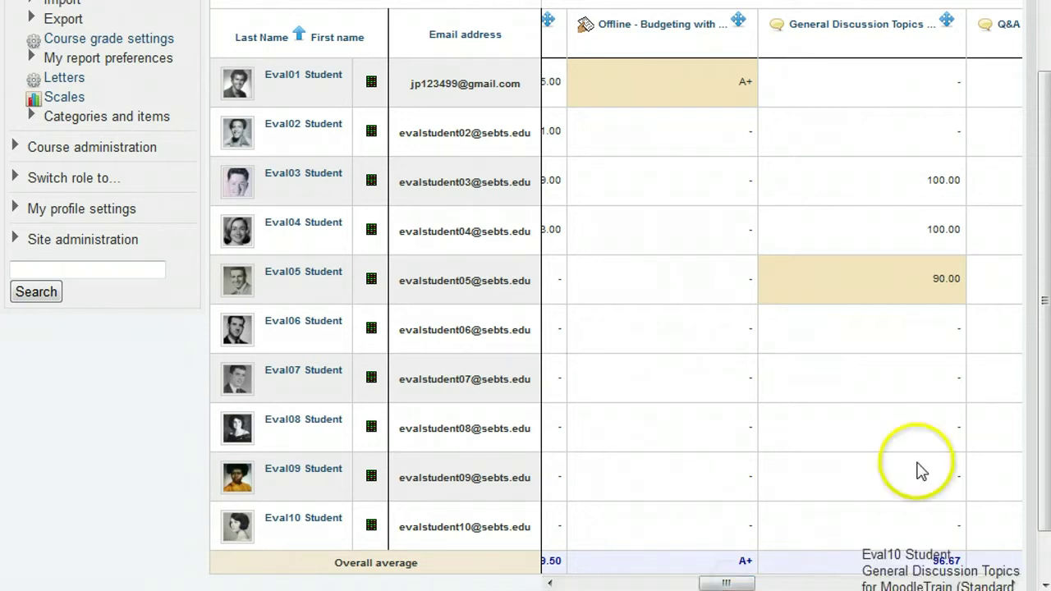
Turn editing on and enter 0 as the Mid-Term Exam grade for Eval04 and Eval05
left_click_drag(1045, 354, 1045, 120)
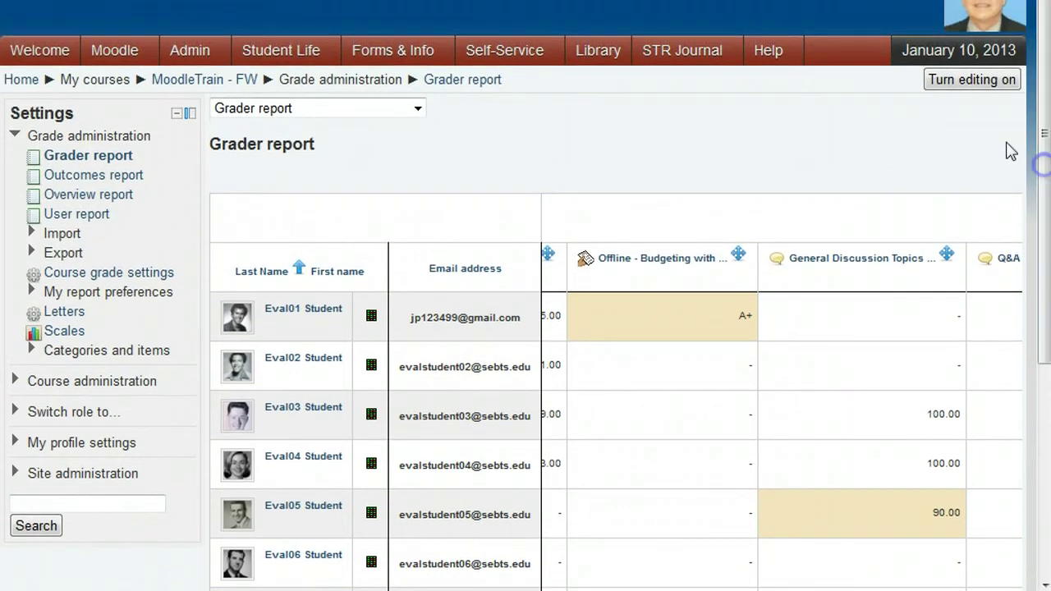
left_click(976, 80)
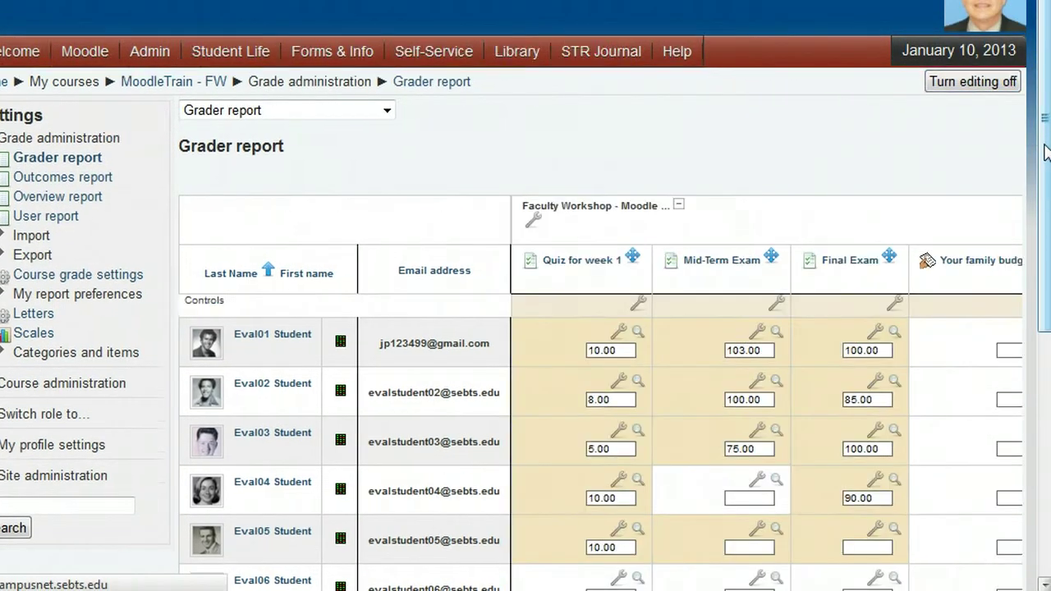
left_click_drag(1044, 155, 1043, 227)
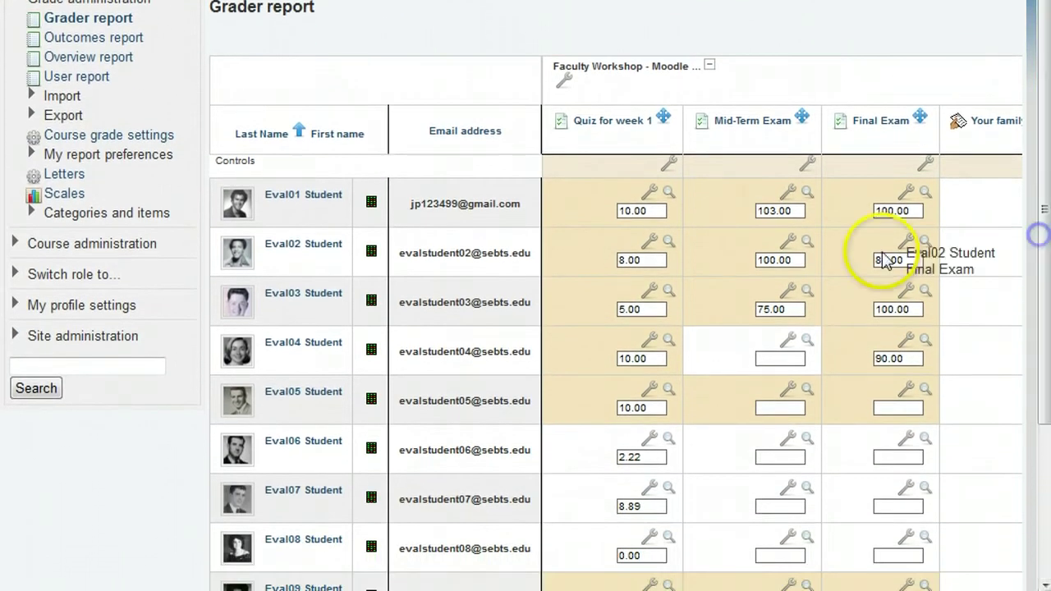
left_click(775, 359)
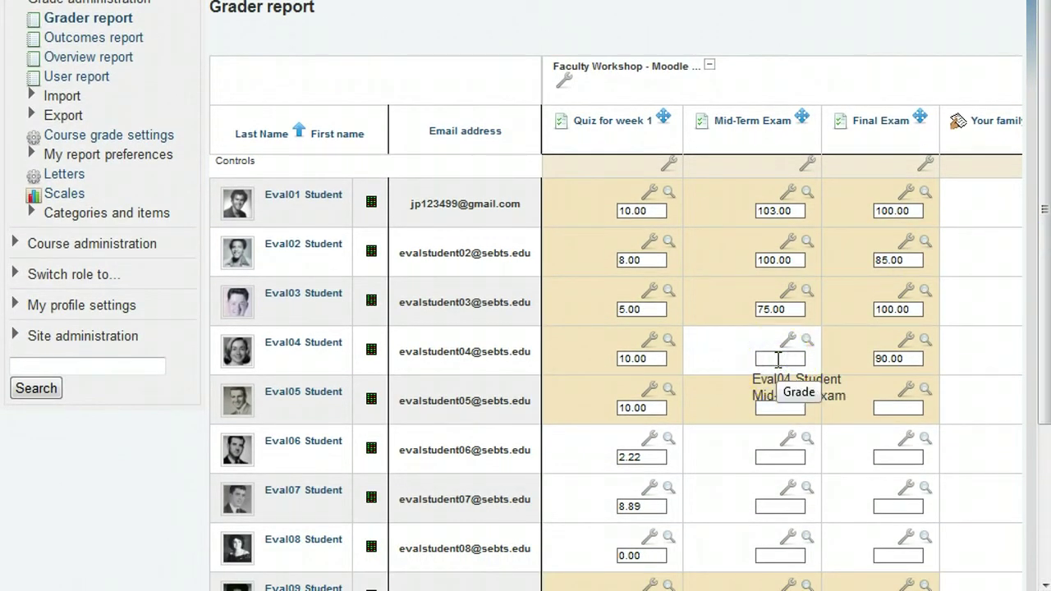
type("0")
left_click(779, 402)
type("0")
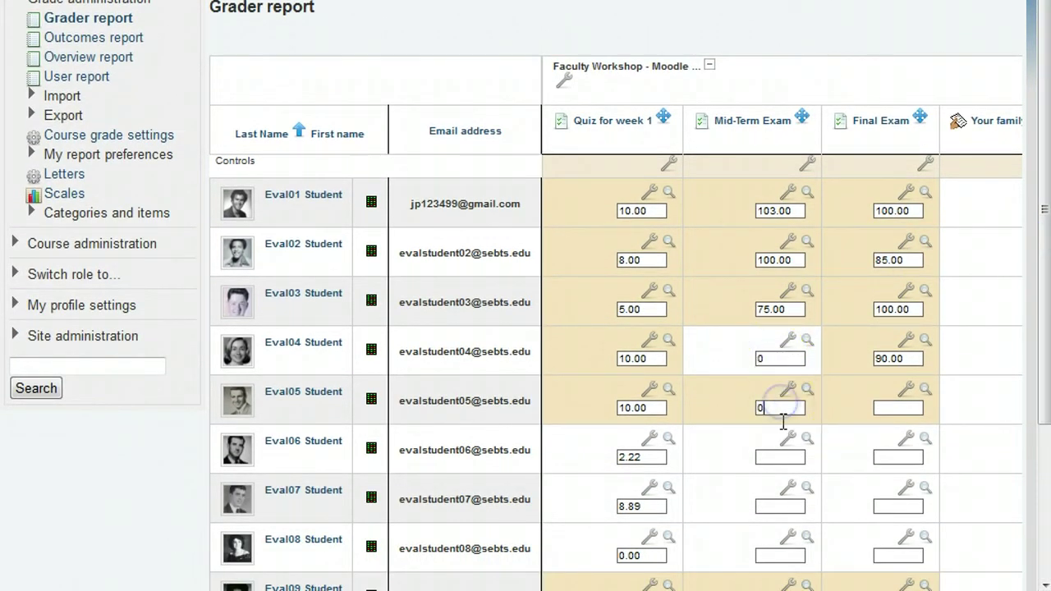
left_click(778, 452)
scroll(756, 427, "down", 3)
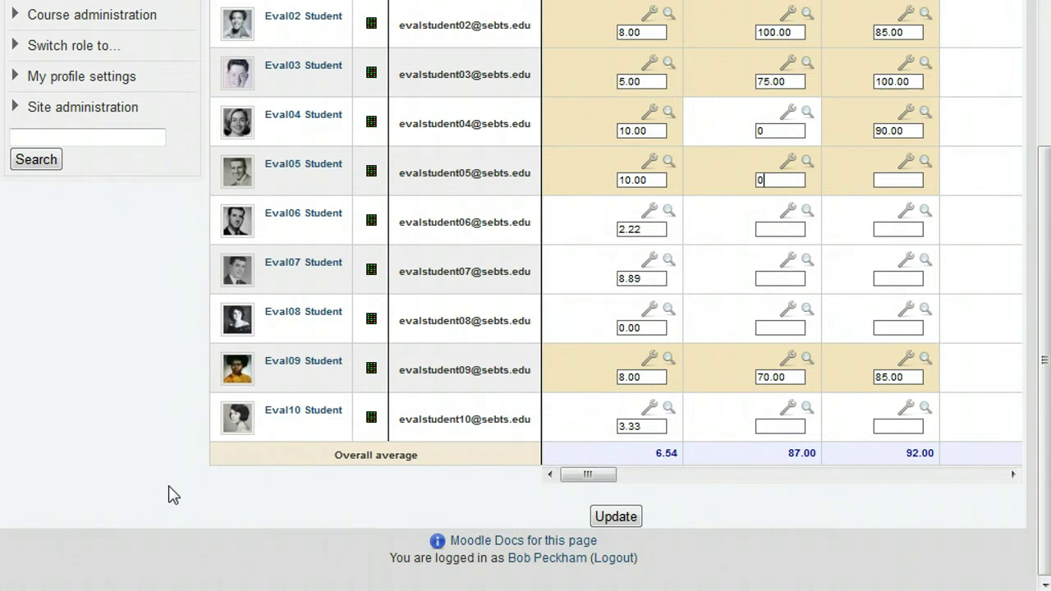
Open Categories and items full view and toggle Aggregate only non-empty grades off, then back on
scroll(172, 494, "up", 4)
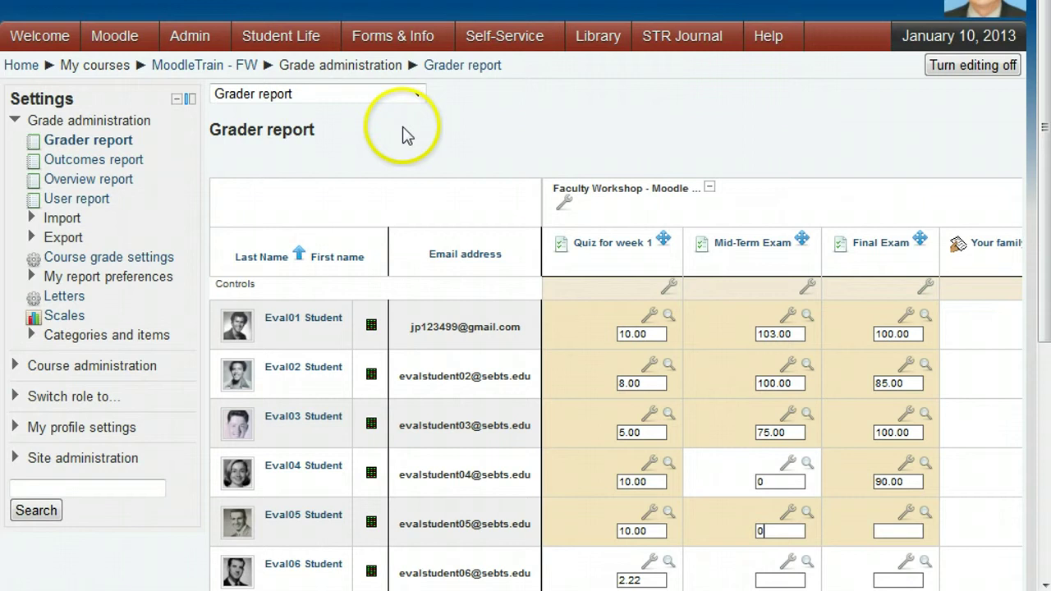
left_click(419, 95)
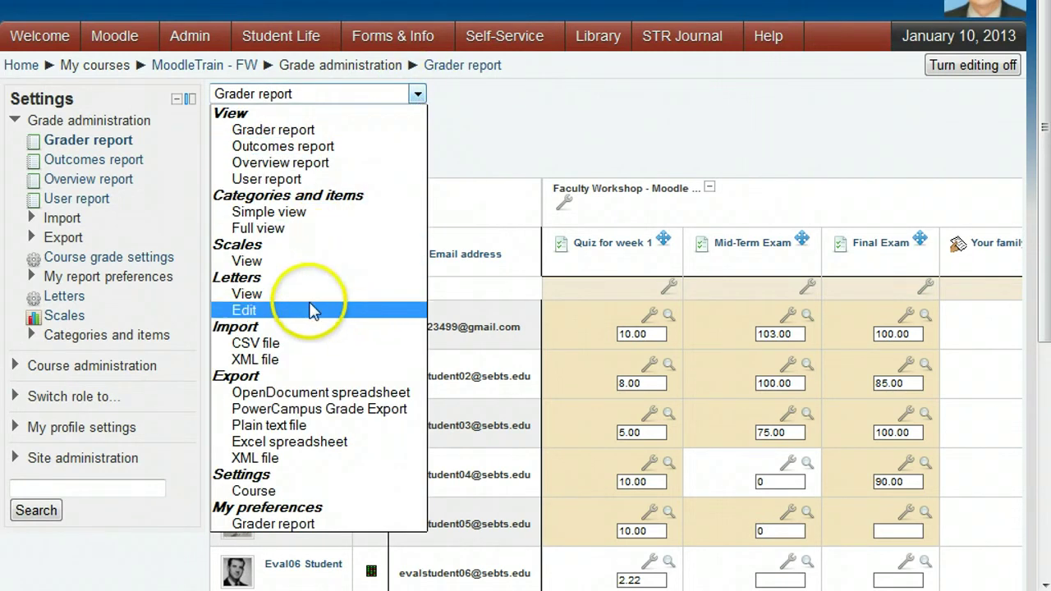
left_click(303, 228)
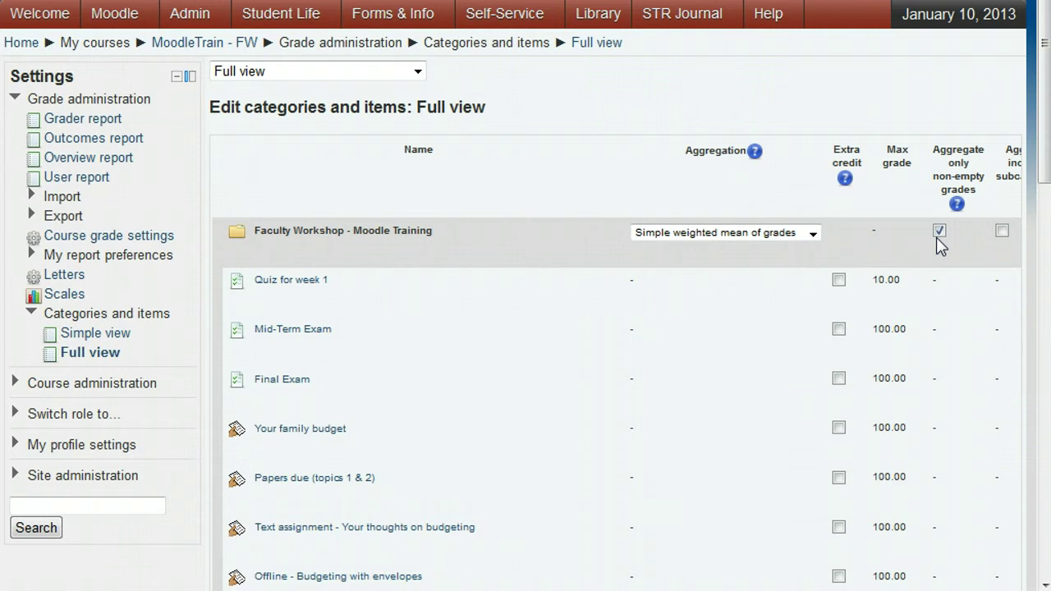
left_click(940, 231)
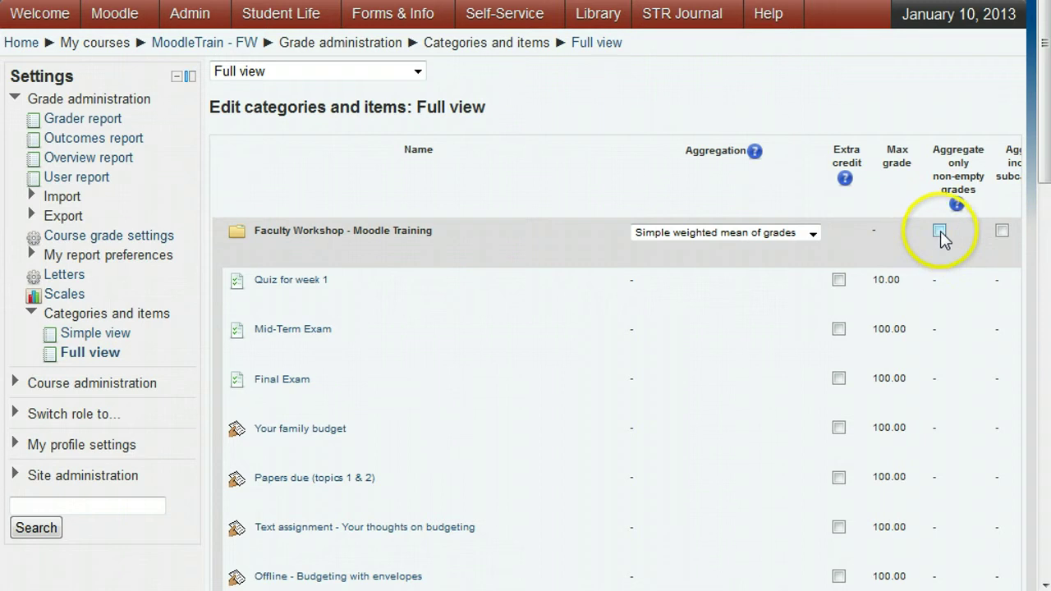
left_click(941, 232)
scroll(791, 356, "down", 10)
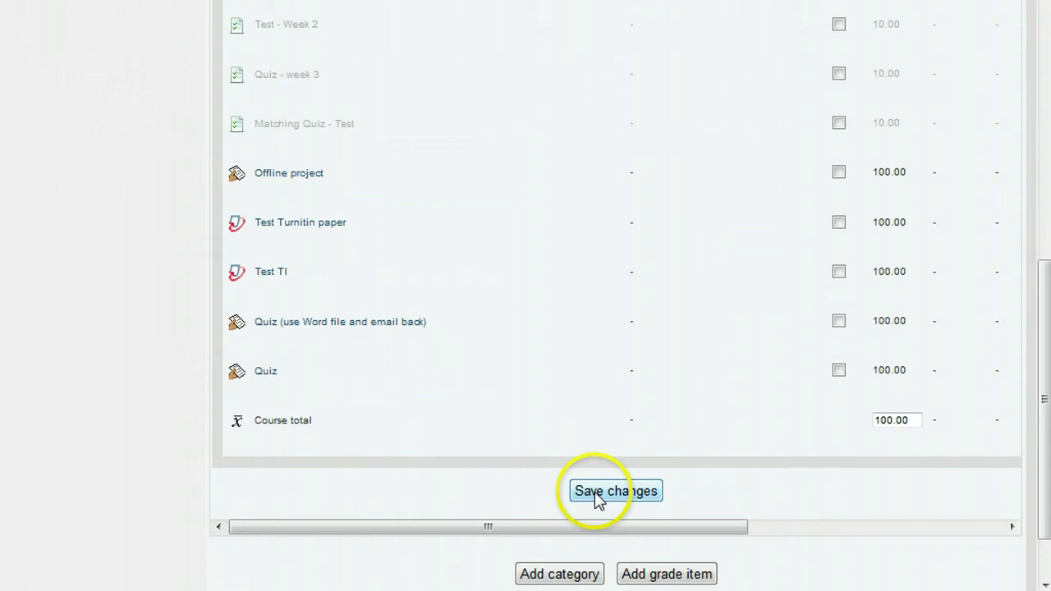
Save the grade category settings and check the Course total column in the Grader report
left_click(596, 493)
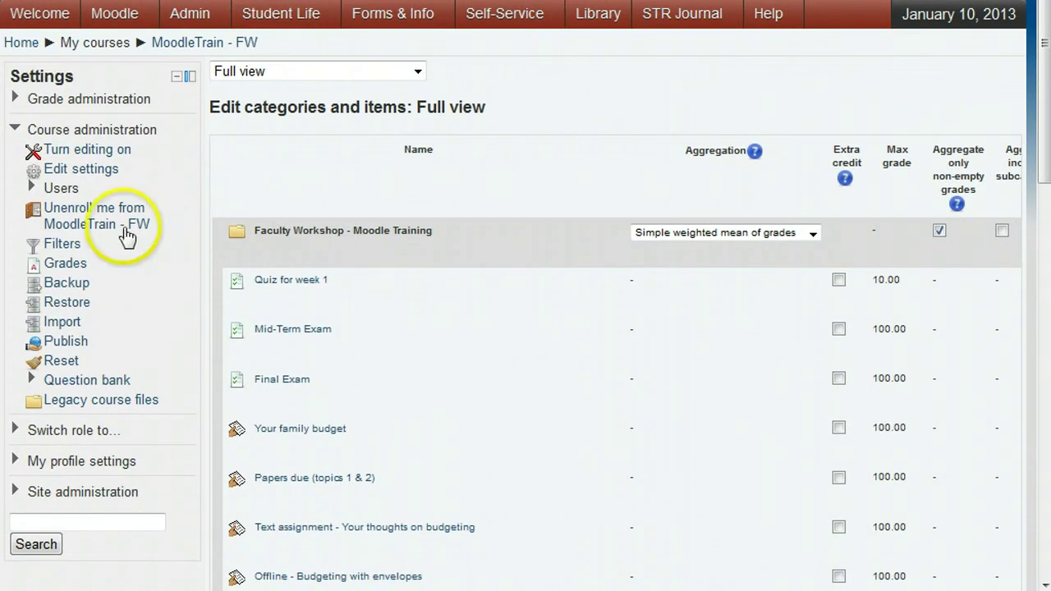
left_click(76, 266)
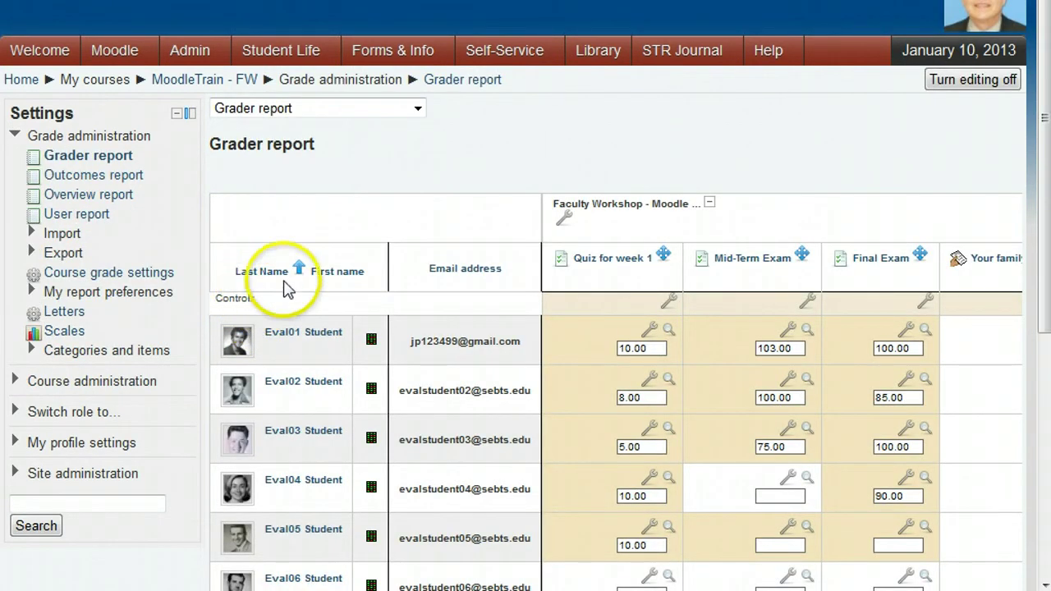
scroll(347, 335, "down", 5)
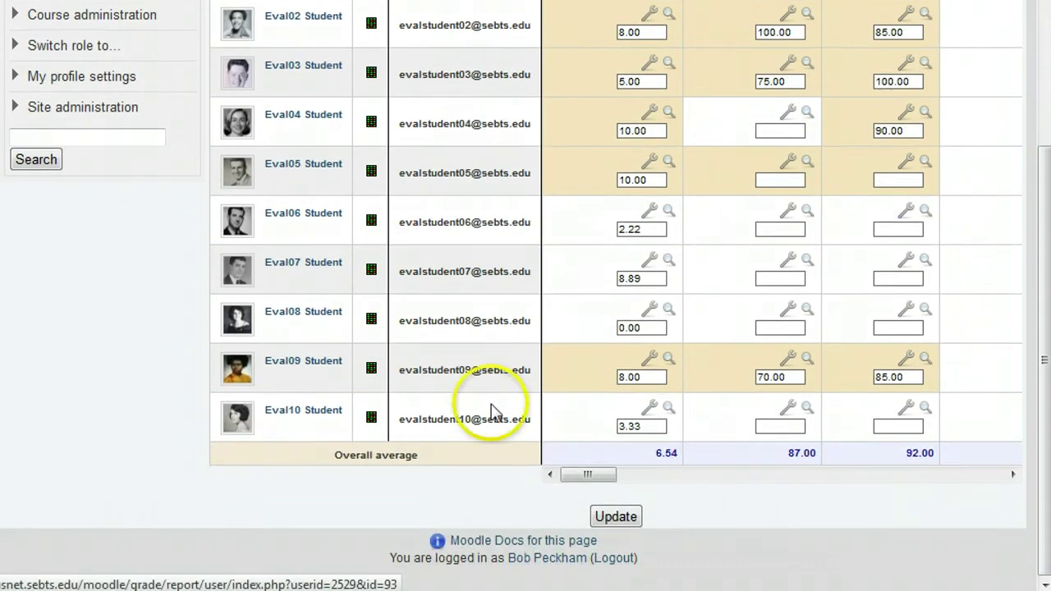
left_click_drag(593, 475, 1035, 477)
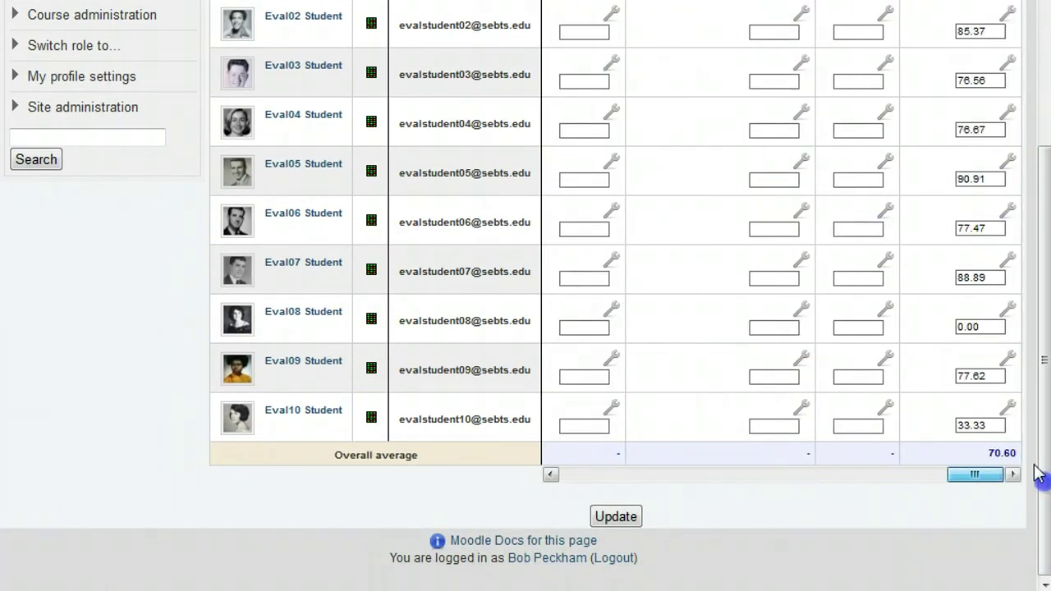
scroll(918, 354, "up", 3)
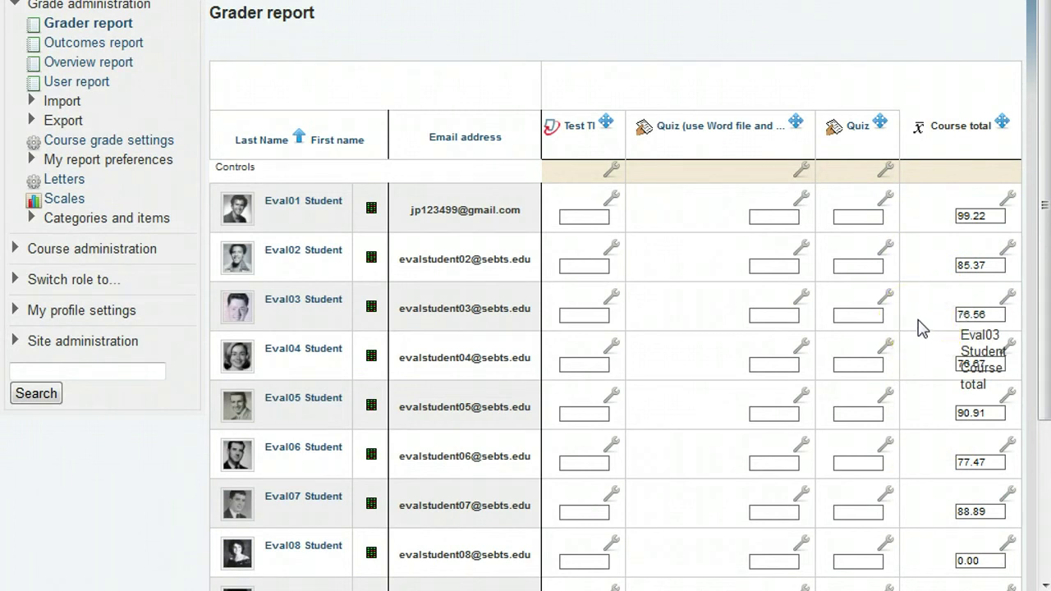
scroll(922, 328, "up", 2)
scroll(923, 329, "up", 1)
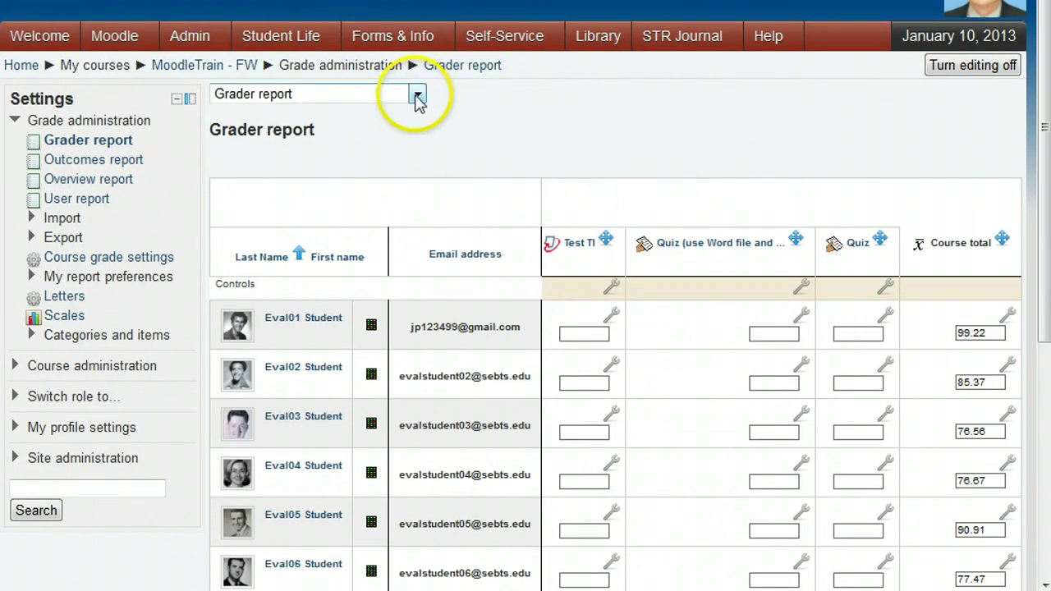
Bring up the grade export formats list, including PowerCampus Grade Export
left_click(418, 82)
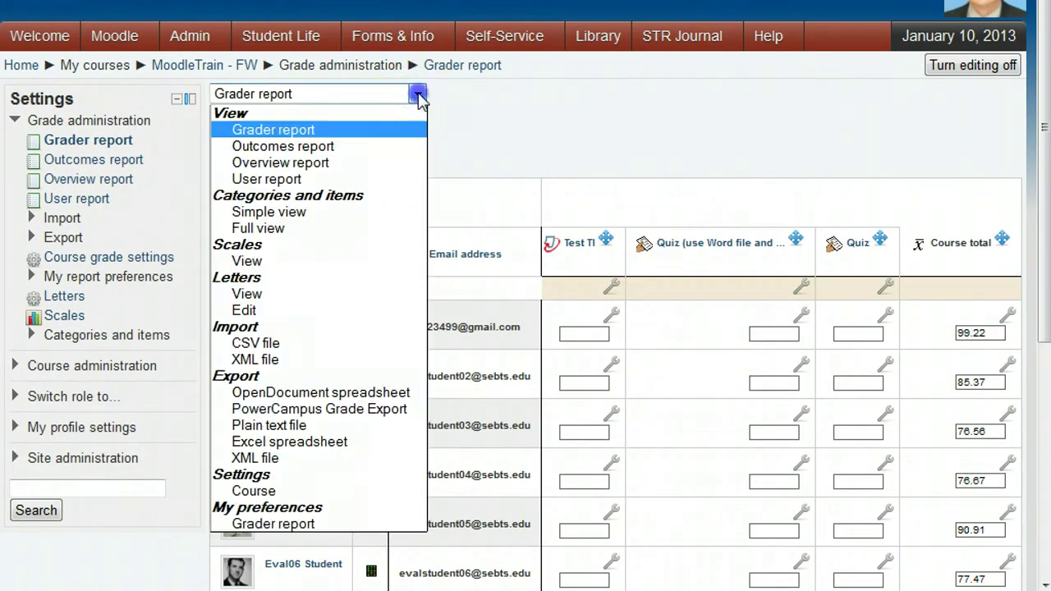
left_click(30, 238)
left_click(29, 238)
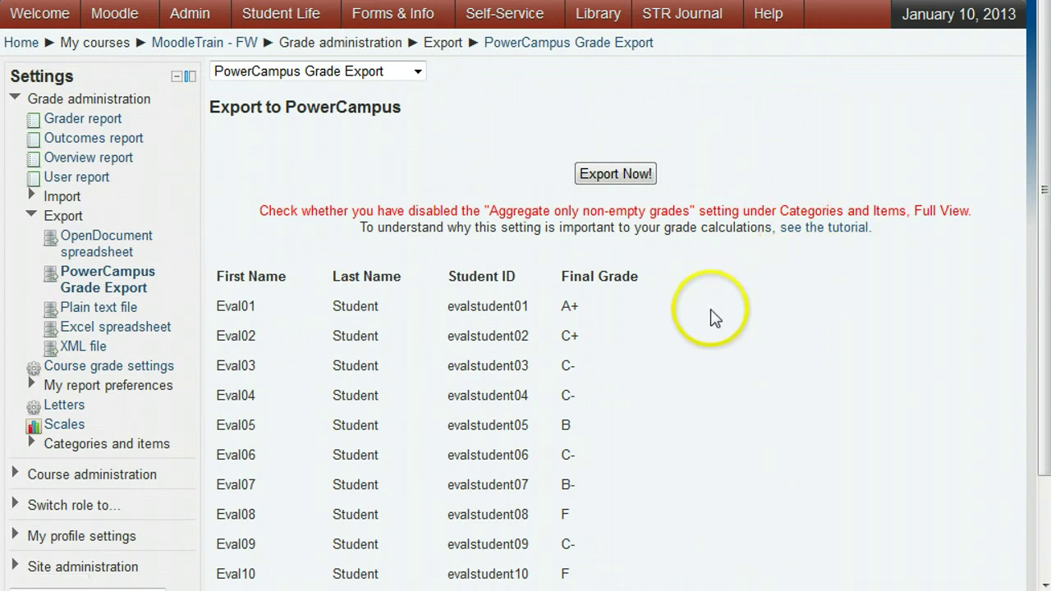
Export the final letter grades to PowerCampus with Export Now! and confirm the update succeeded
left_click(639, 176)
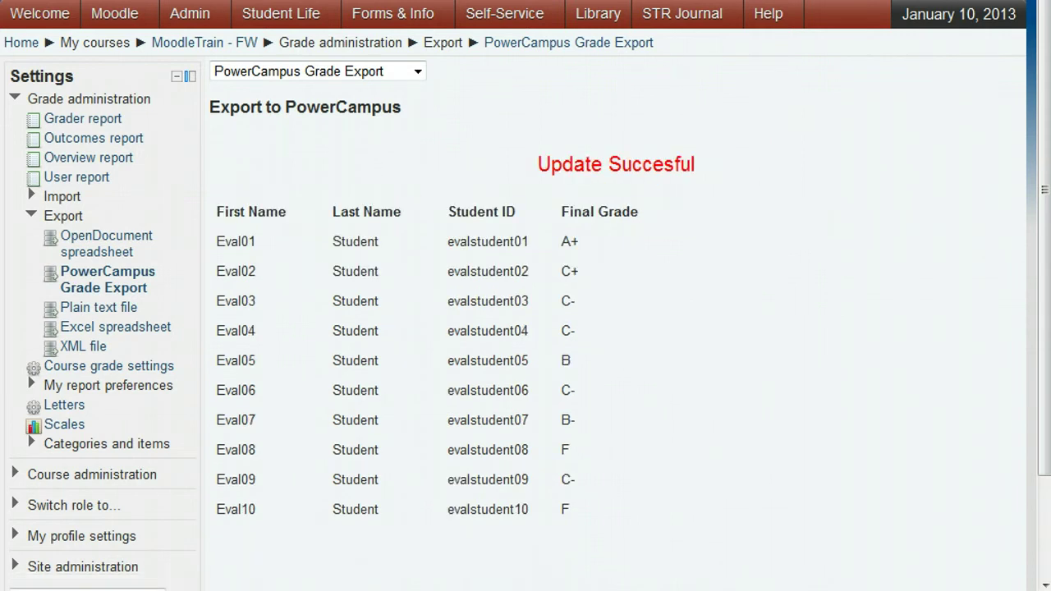
left_click(681, 305)
left_click(651, 277)
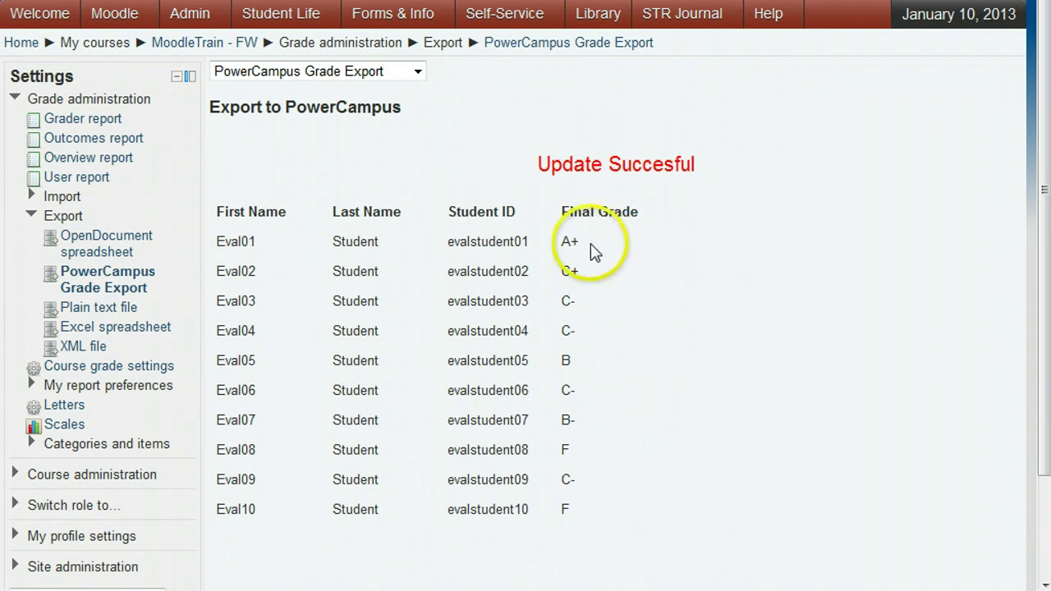
Go to Self-Service Home, Classes, Grading, and open 2012 Spring CIS1100/Campus/A
mouse_move(489, 18)
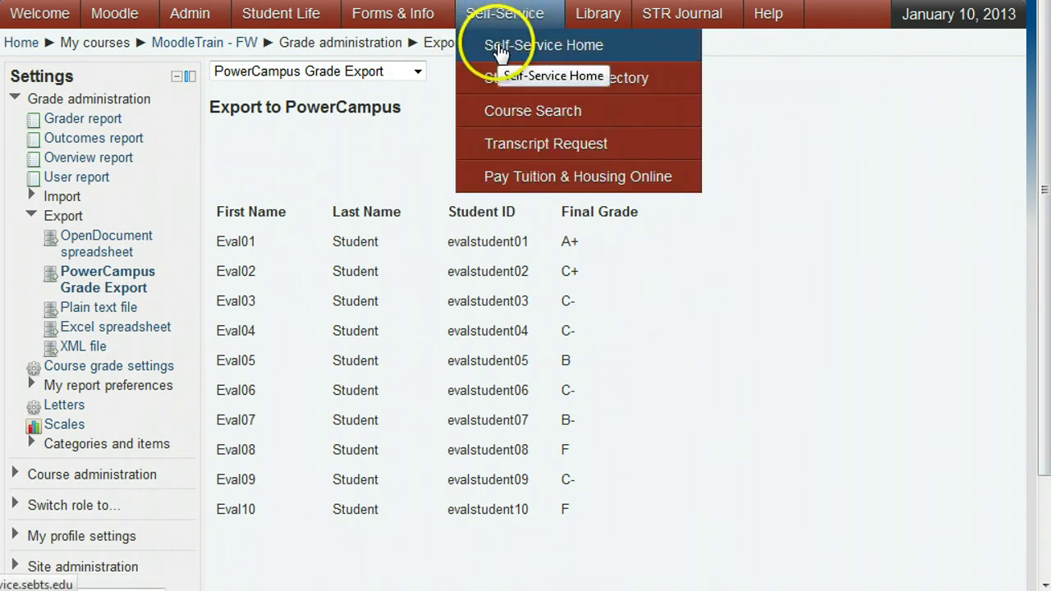
left_click(500, 49)
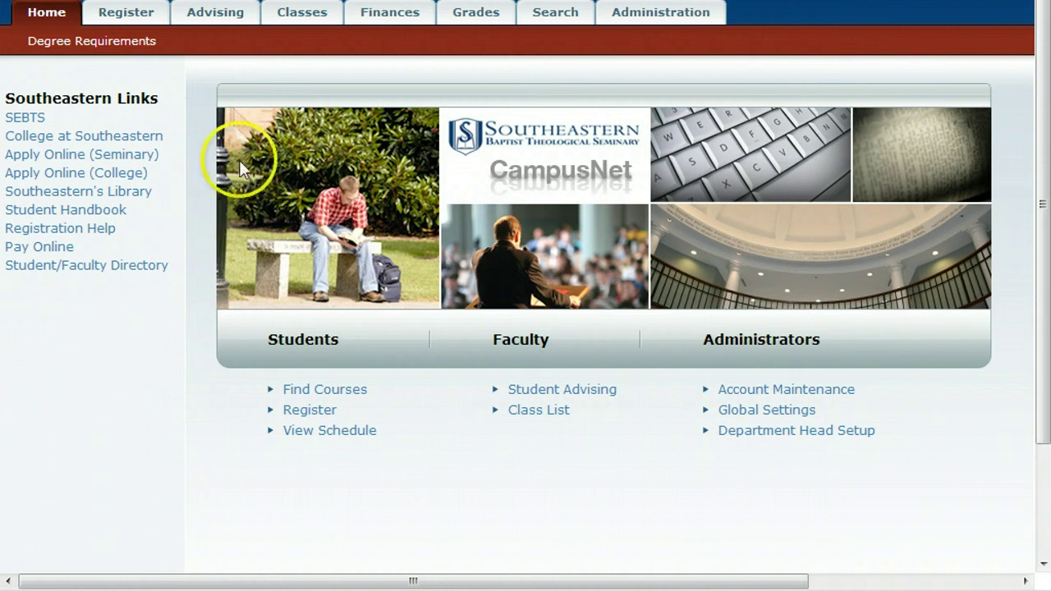
left_click(314, 16)
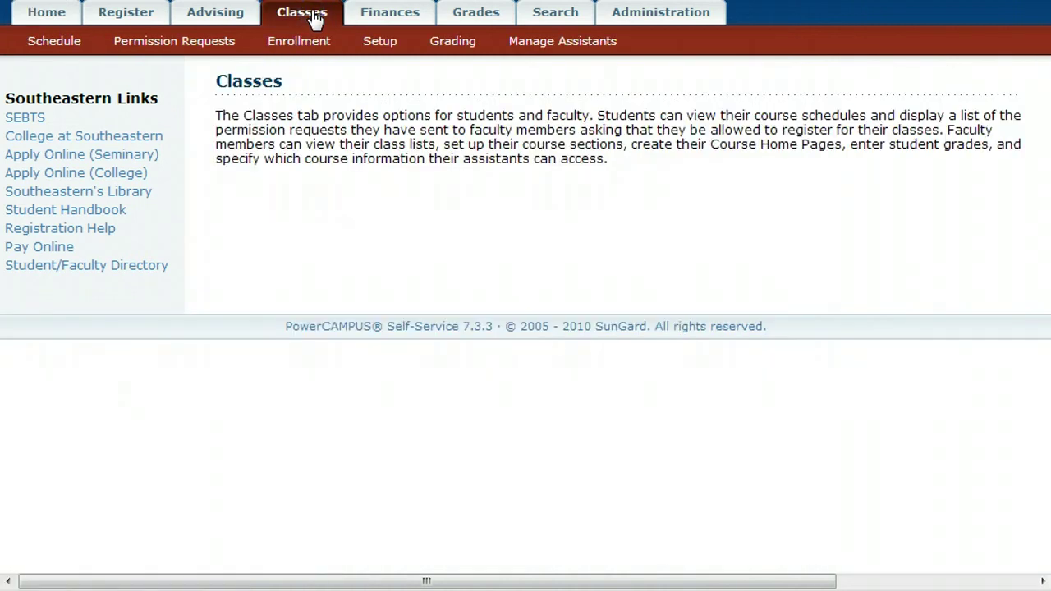
left_click(441, 45)
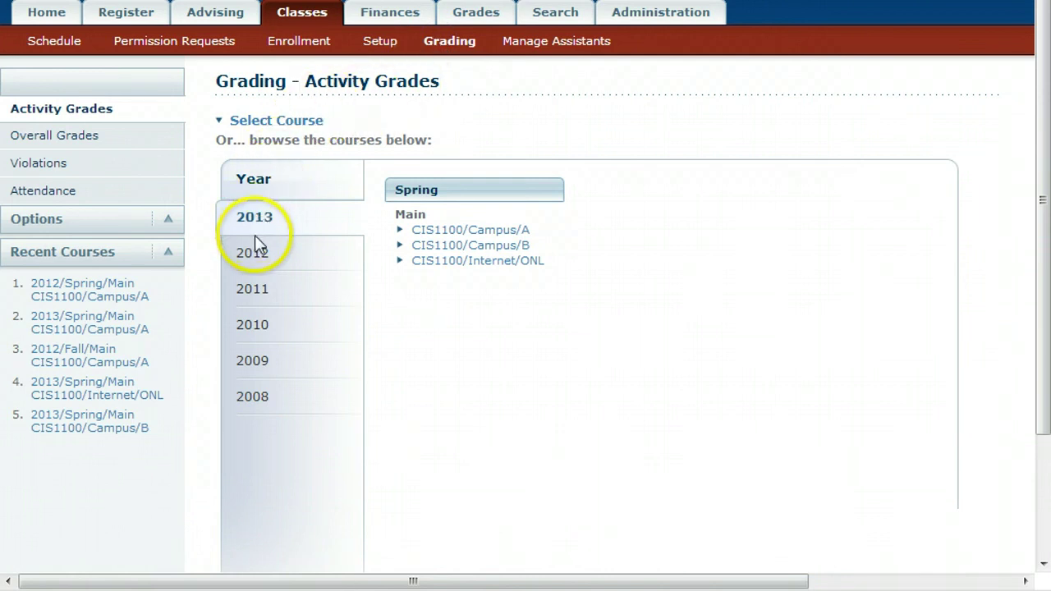
left_click(257, 256)
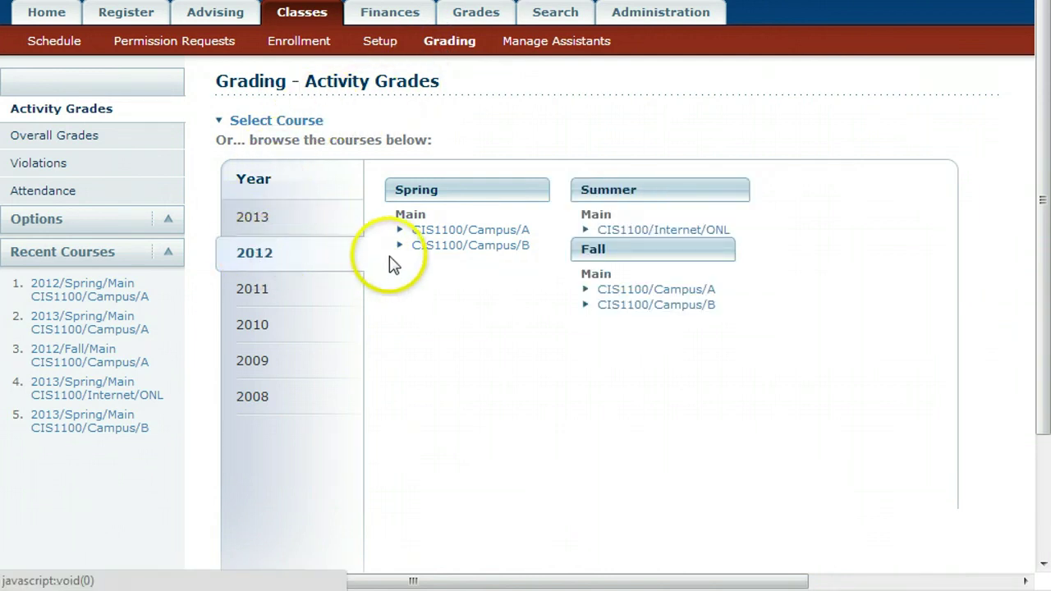
left_click(428, 232)
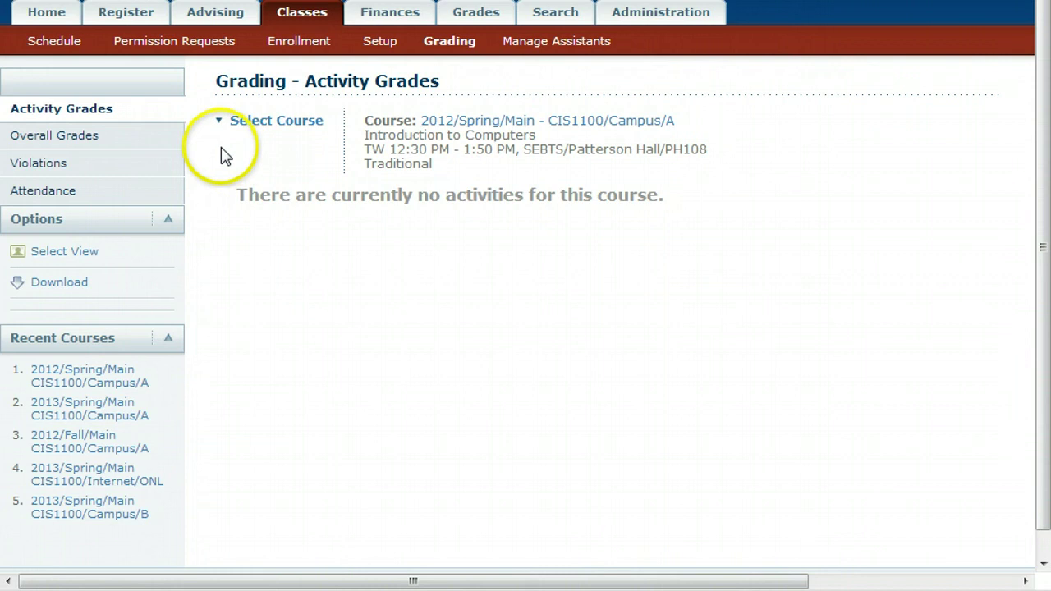
Show the Overall Grades page to check each student's posted Actual Grade
left_click(89, 140)
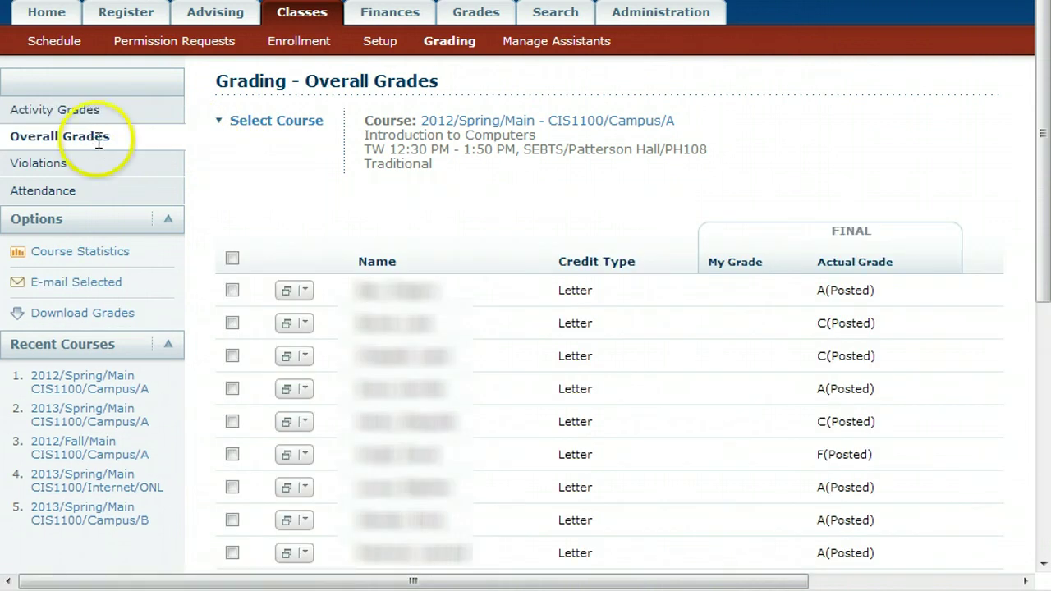